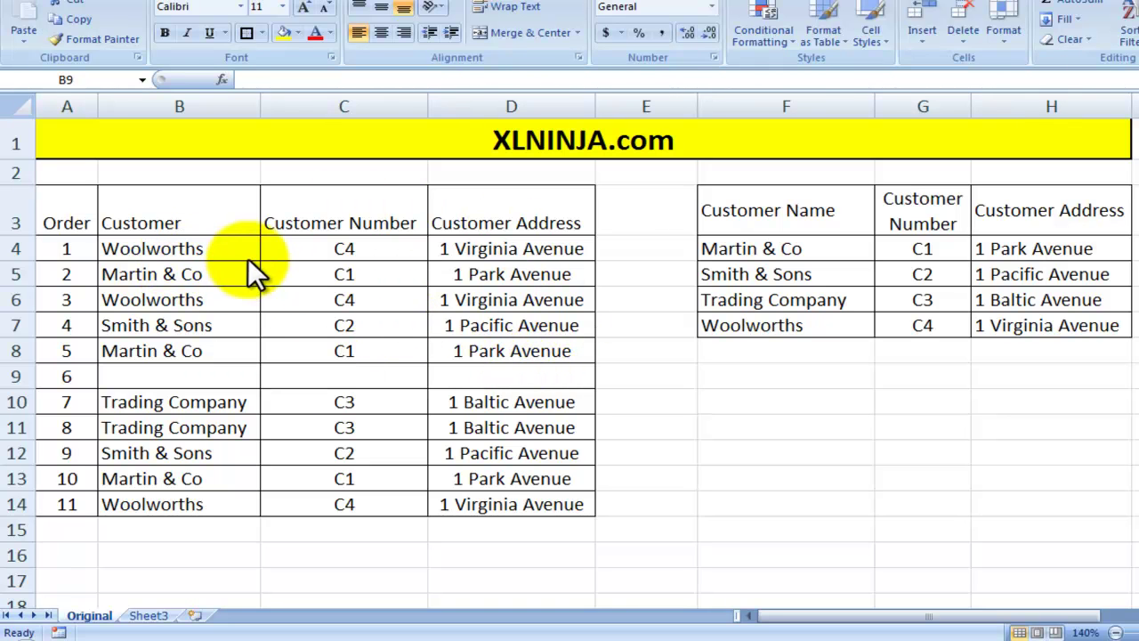
# Review the existing customer number and address VLOOKUP formulas against the lookup table F4:H7
pyautogui.hotkey('shift', 'Right')
pyautogui.hotkey('shift', 'Right')
pyautogui.click(295, 249)
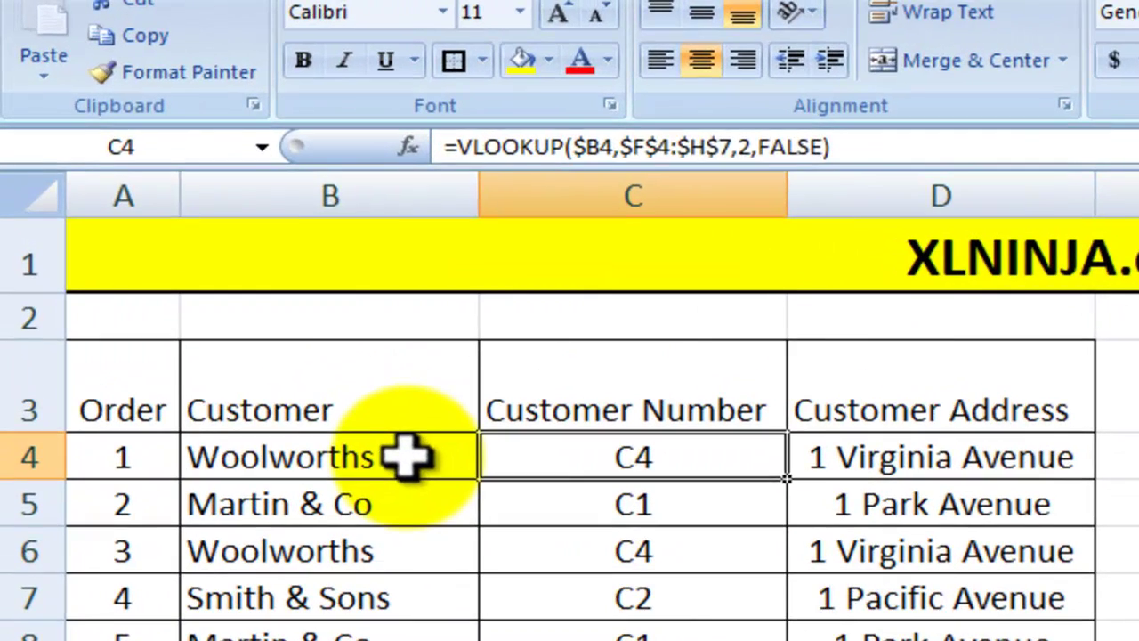
pyautogui.click(405, 457)
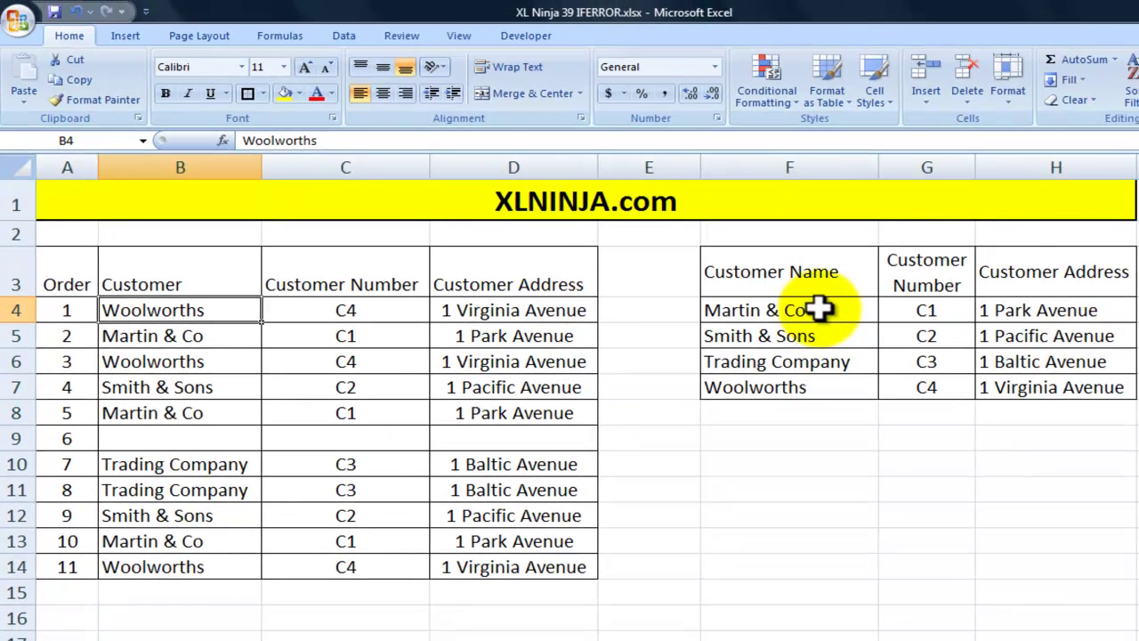
pyautogui.click(819, 309)
pyautogui.moveTo(819, 310); pyautogui.dragTo(1032, 388)
pyautogui.click(356, 312)
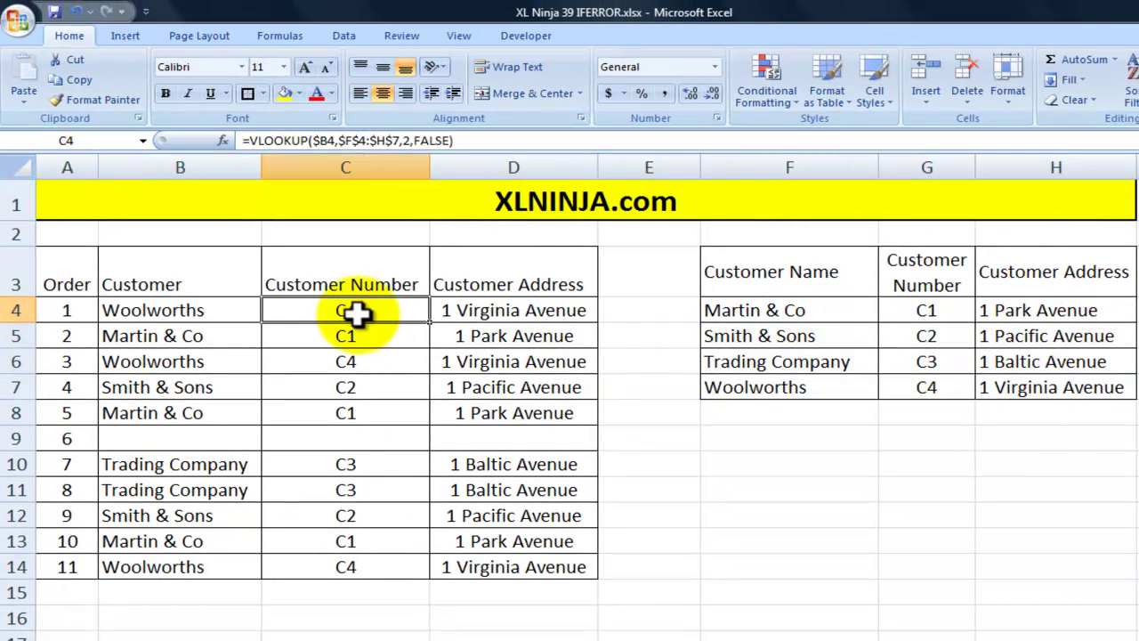
pyautogui.click(484, 309)
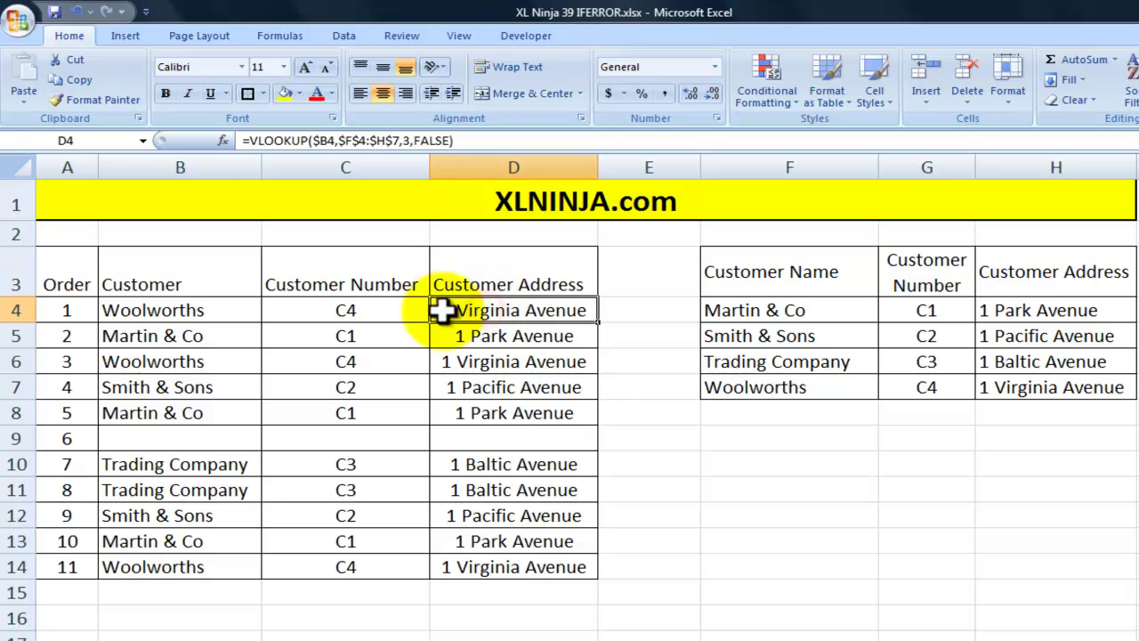
# Enter Customer A as order 6's customer in B9 and check the #N/A results in C9 and D9
pyautogui.click(229, 436)
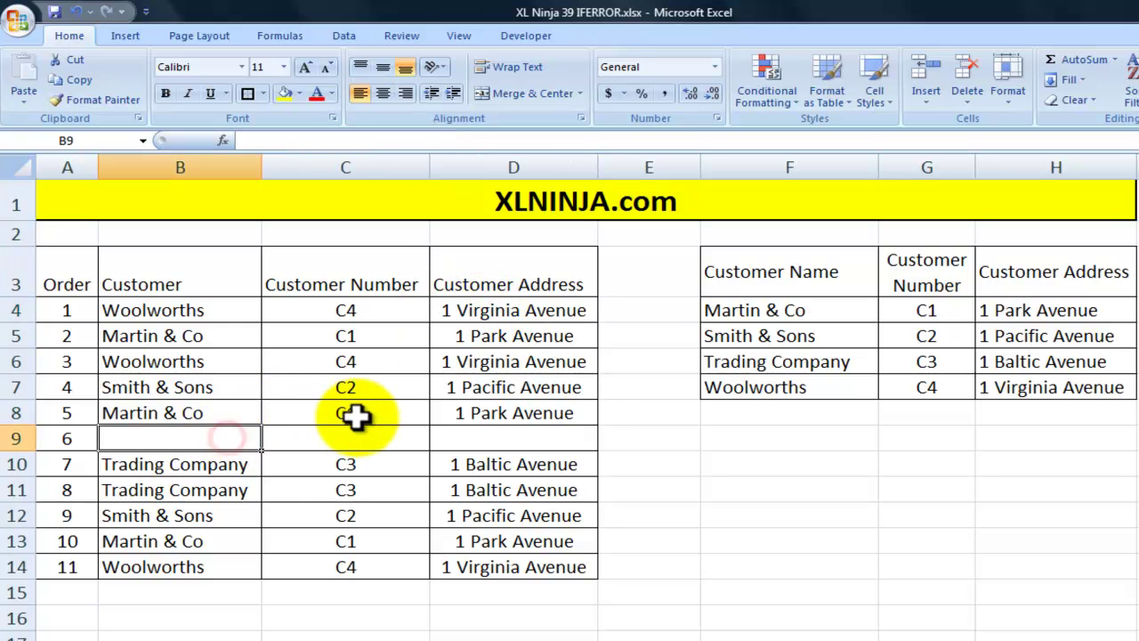
pyautogui.write('Cust')
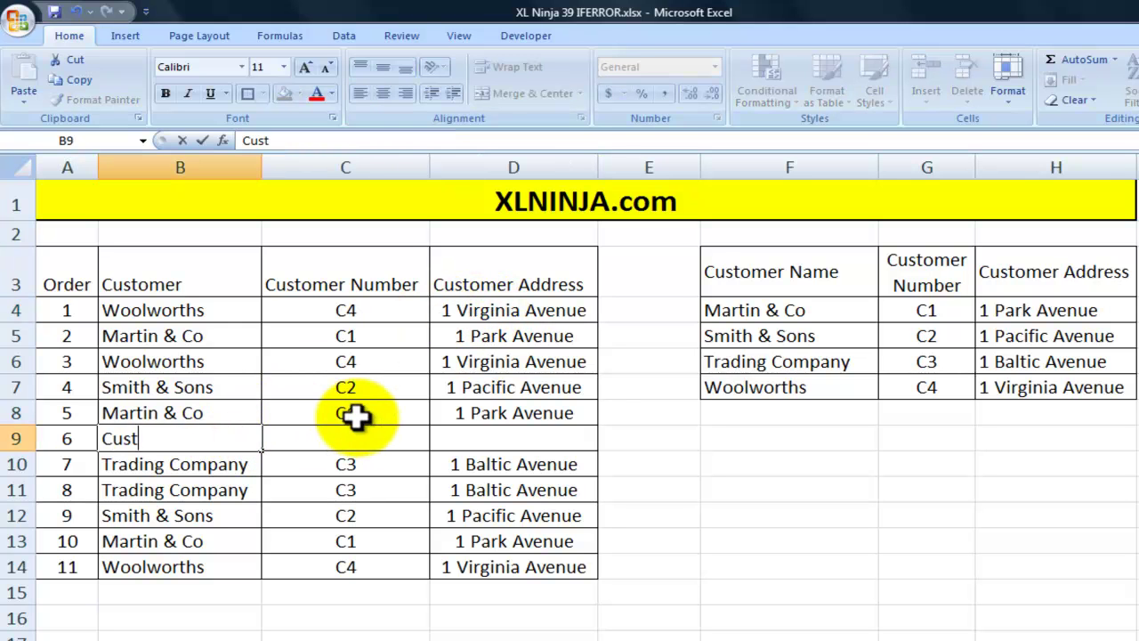
pyautogui.write('omer A')
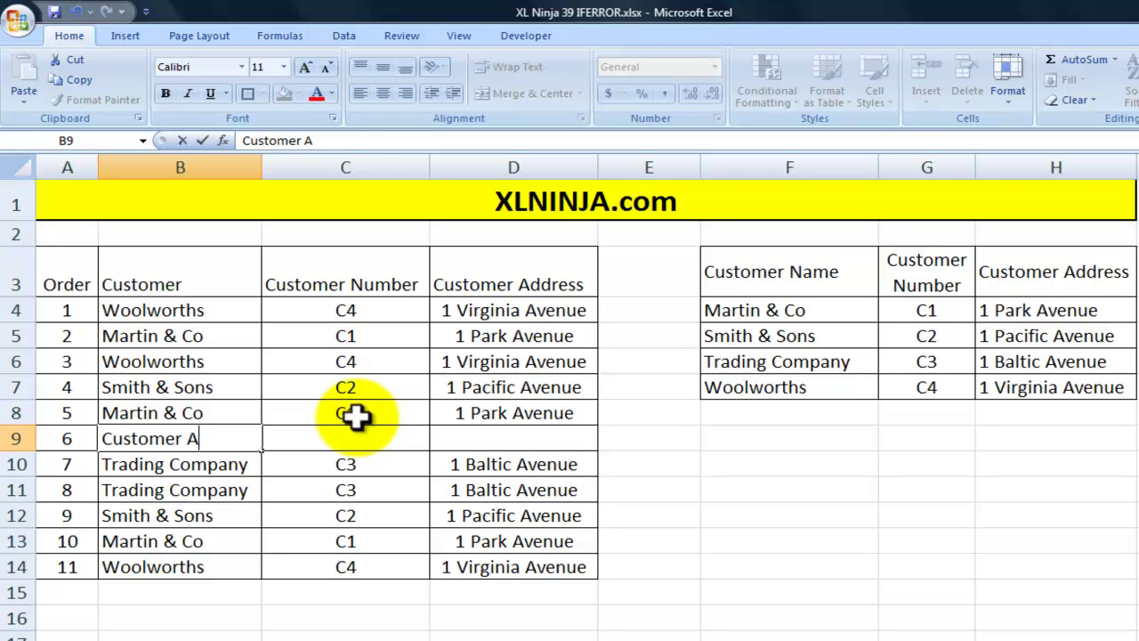
pyautogui.press('Return')
pyautogui.click(366, 436)
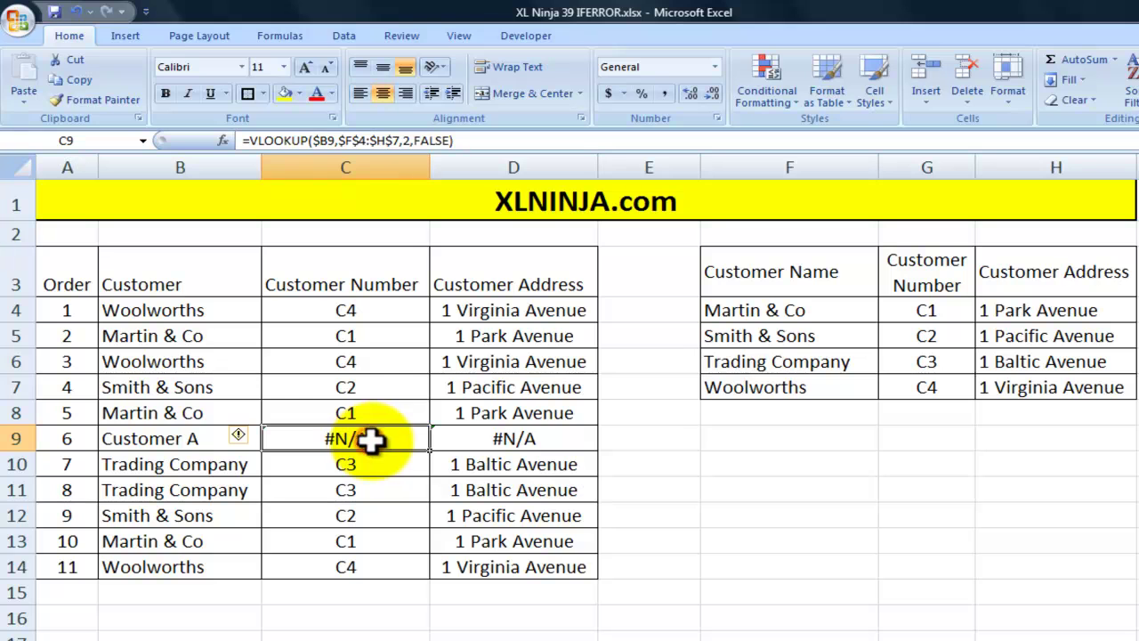
pyautogui.click(514, 437)
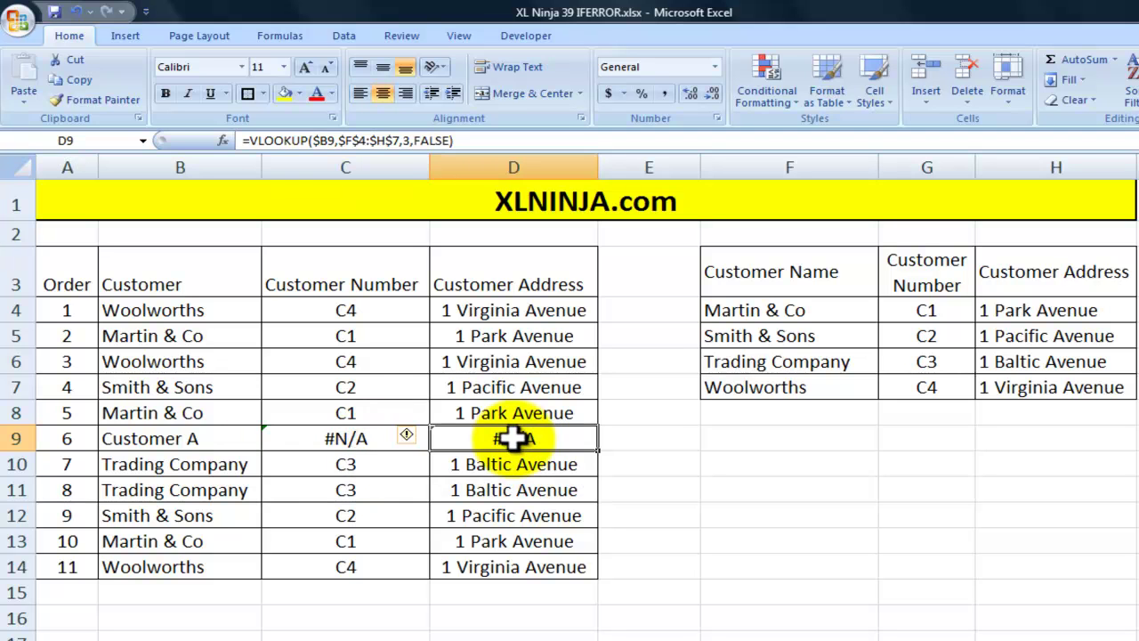
pyautogui.click(348, 442)
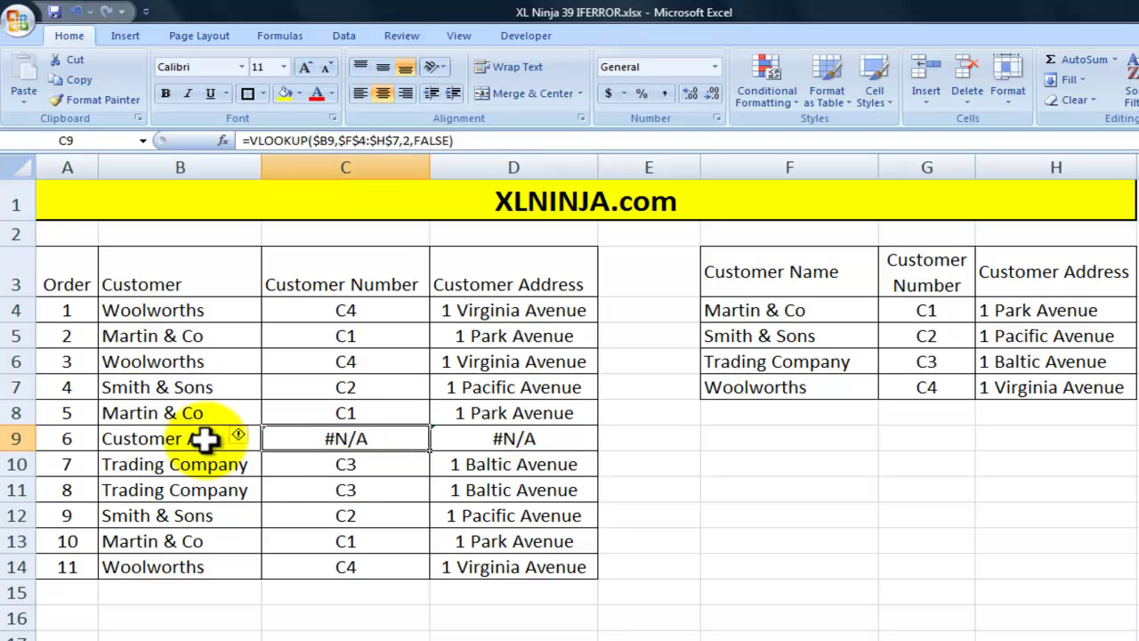
pyautogui.moveTo(790, 309); pyautogui.dragTo(988, 386)
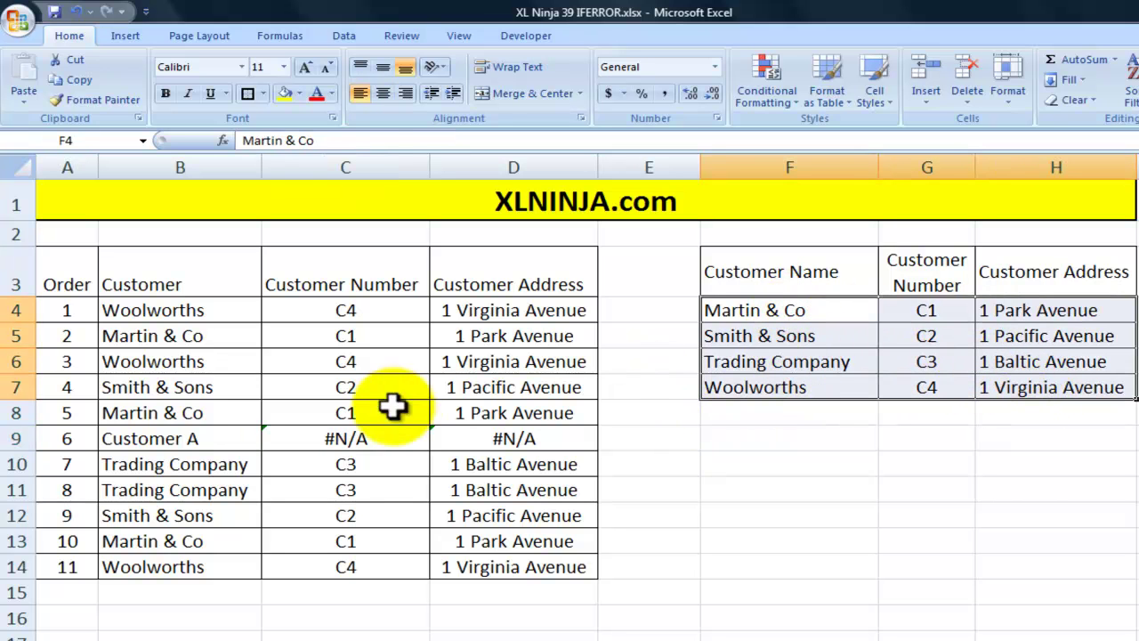
pyautogui.click(356, 435)
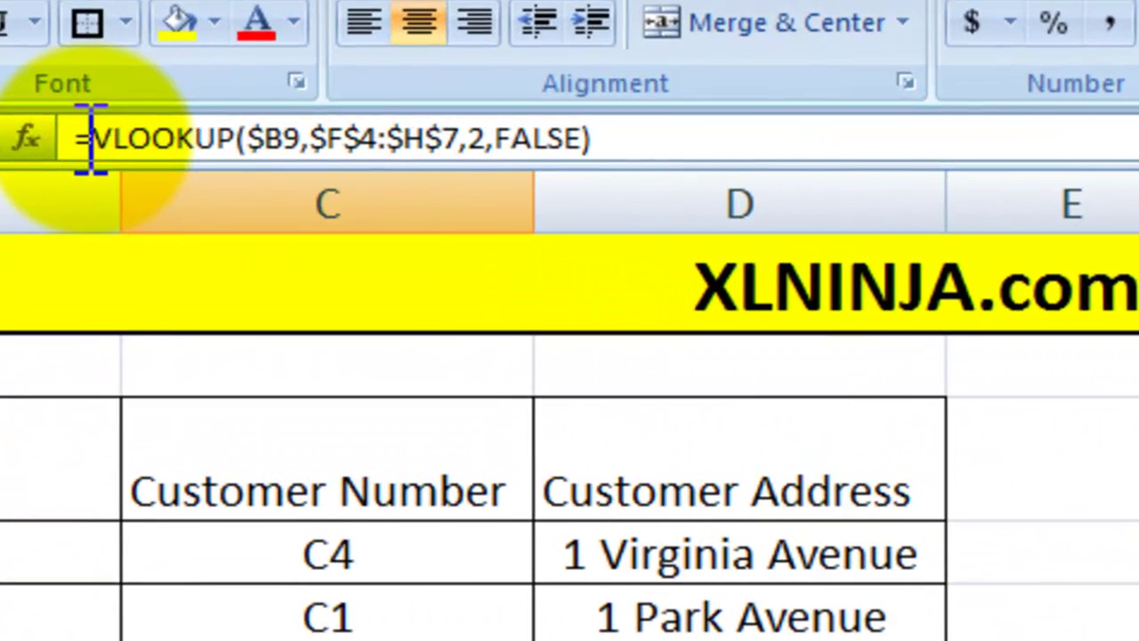
# Wrap C9's VLOOKUP as =IFERROR(VLOOKUP(...),'Not Available') in the formula bar
pyautogui.click(89, 138)
pyautogui.write('iferror')
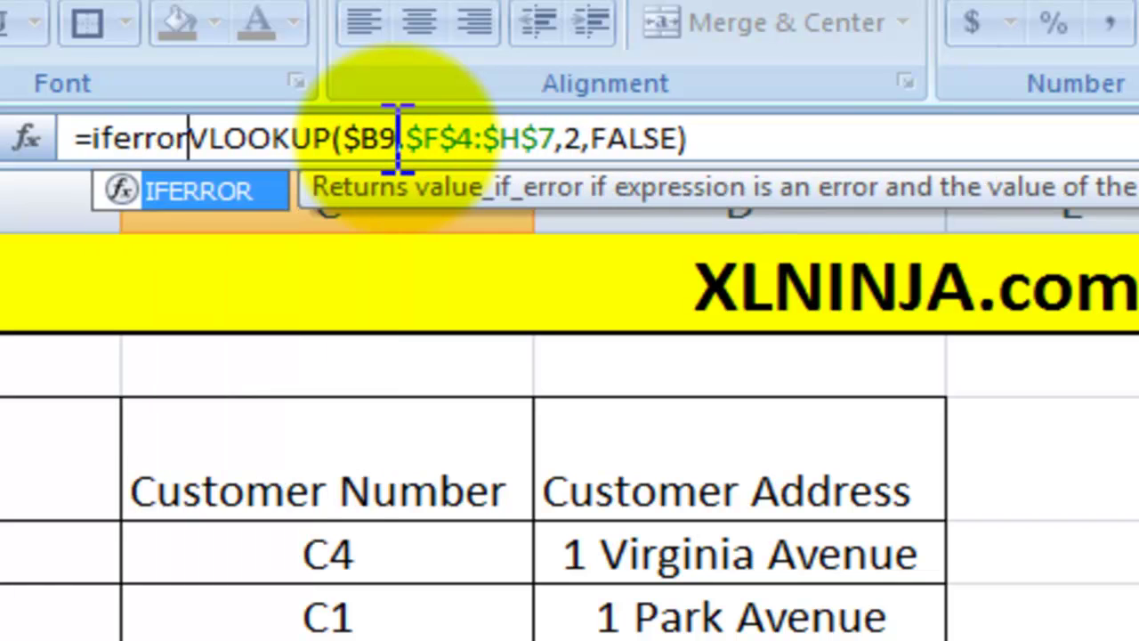
pyautogui.write('(')
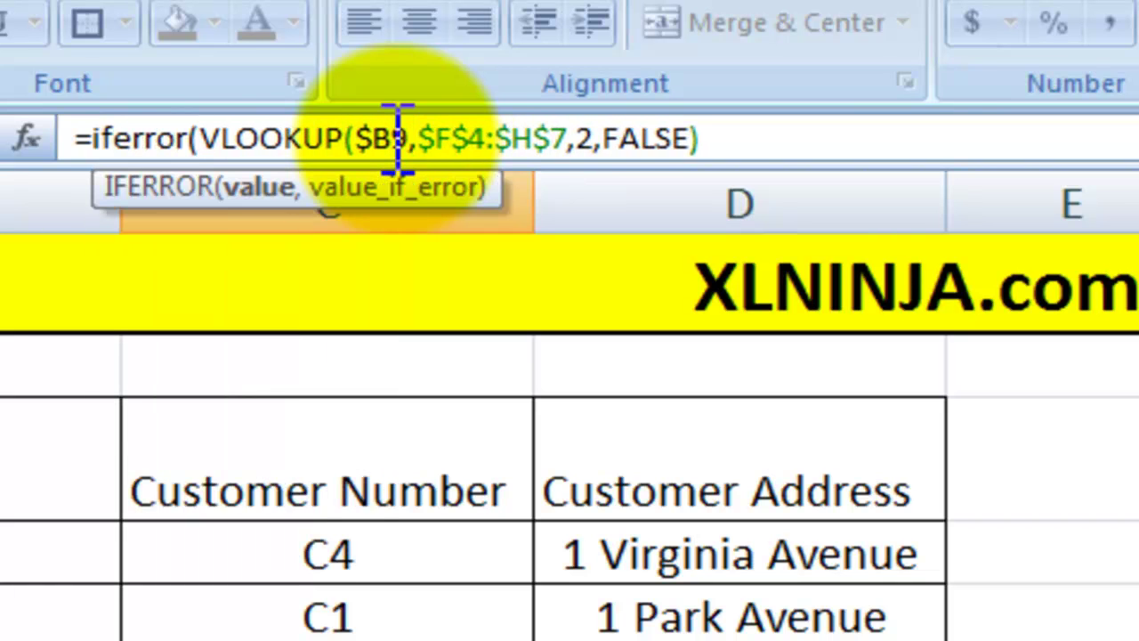
pyautogui.click(706, 135)
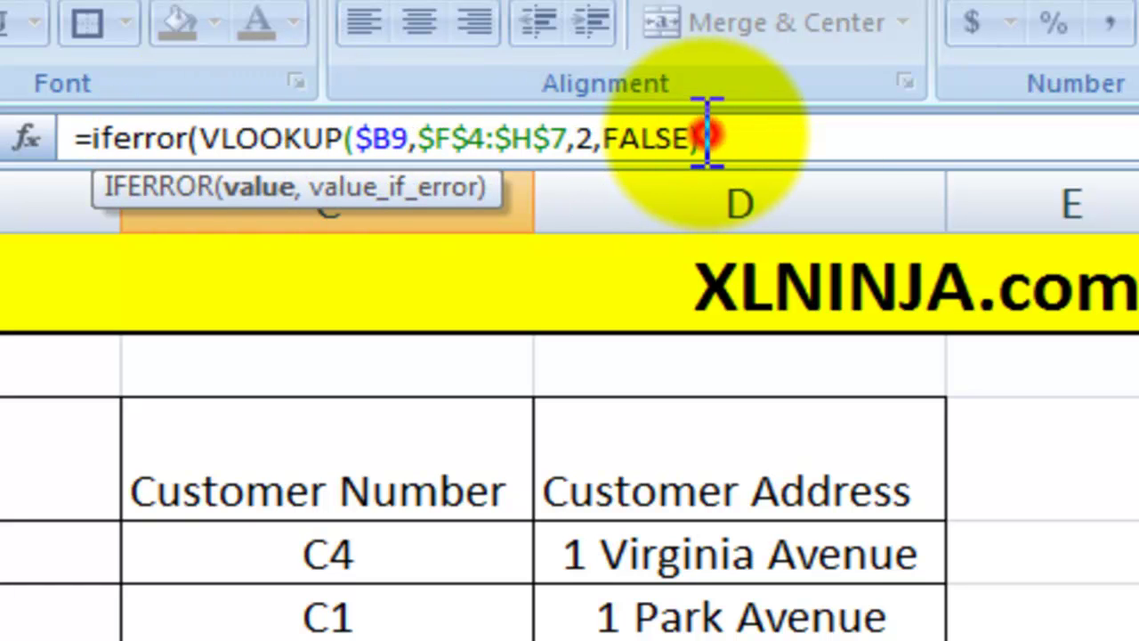
pyautogui.write(',')
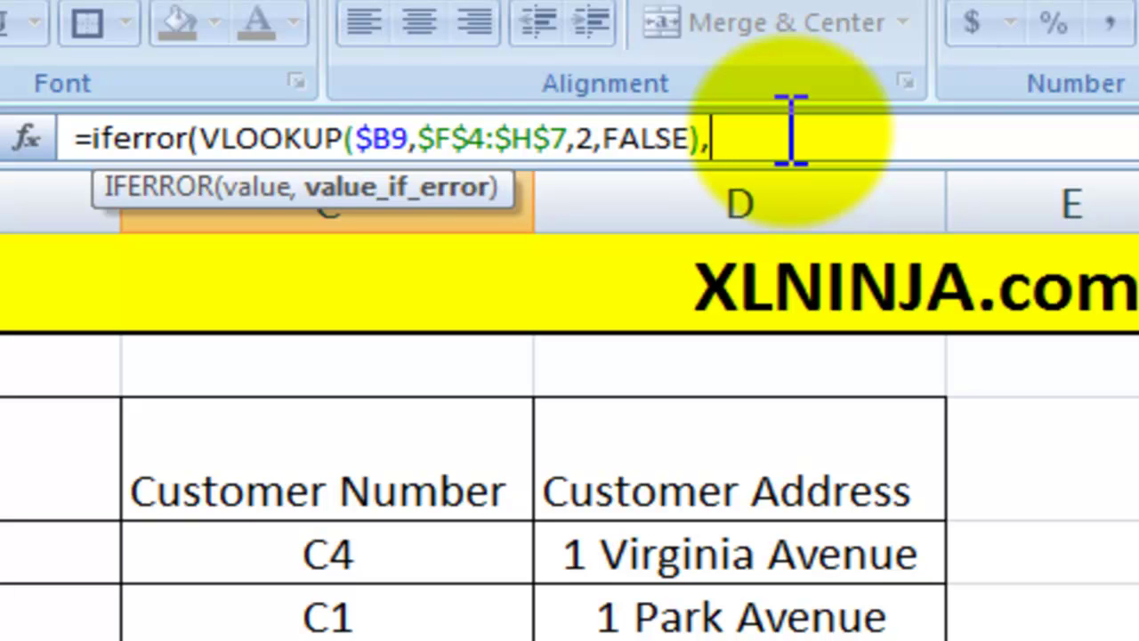
pyautogui.write('"Not')
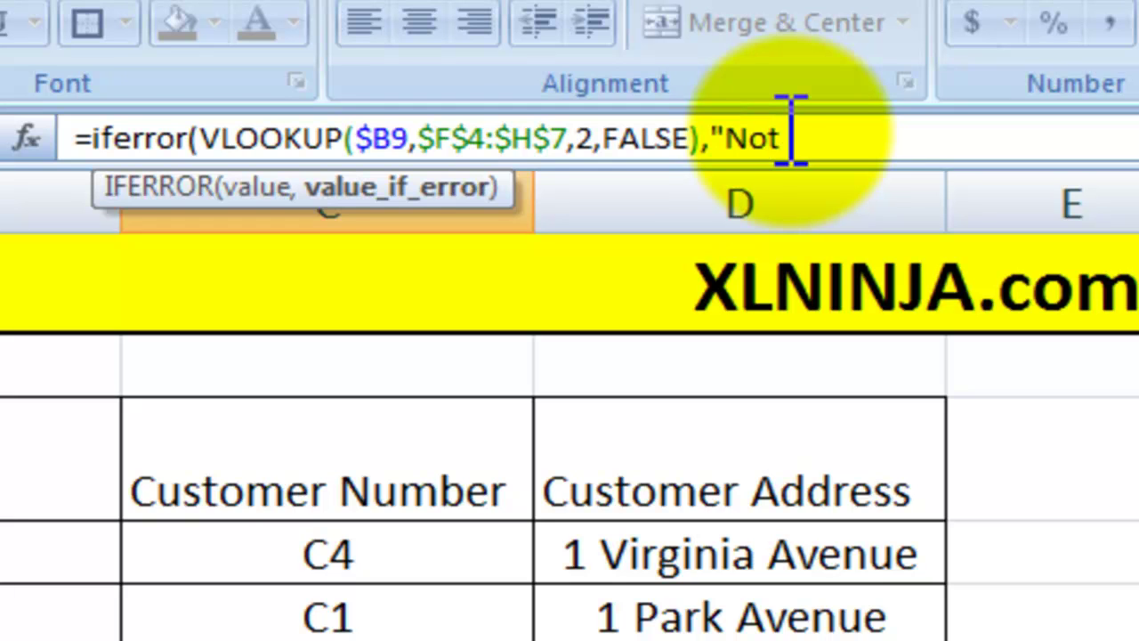
pyautogui.write(' Availab')
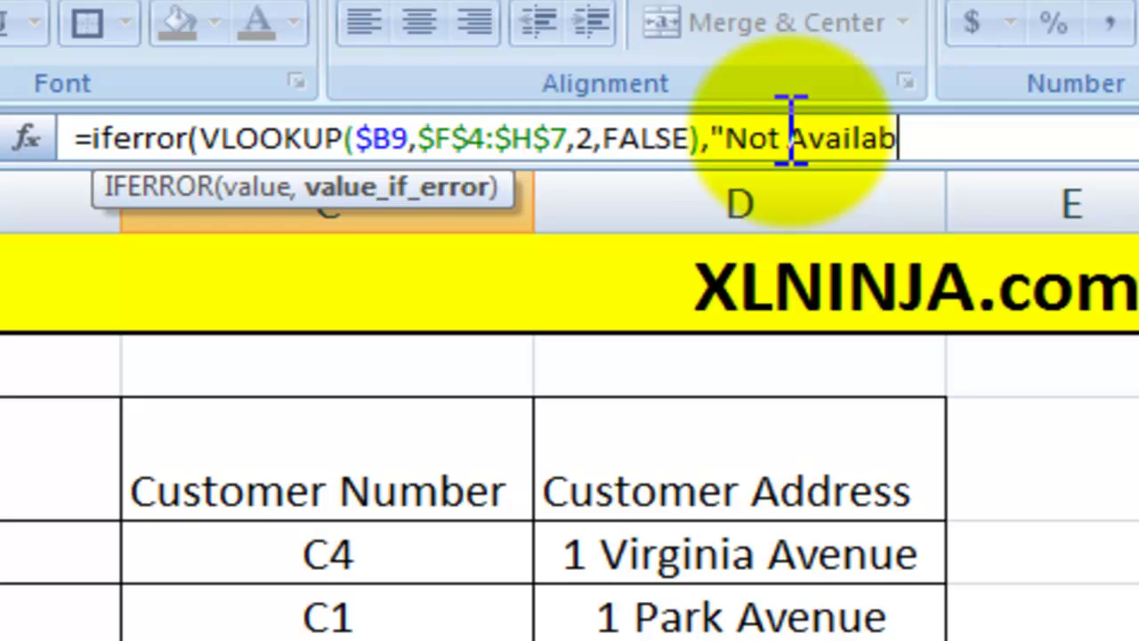
pyautogui.write('le")')
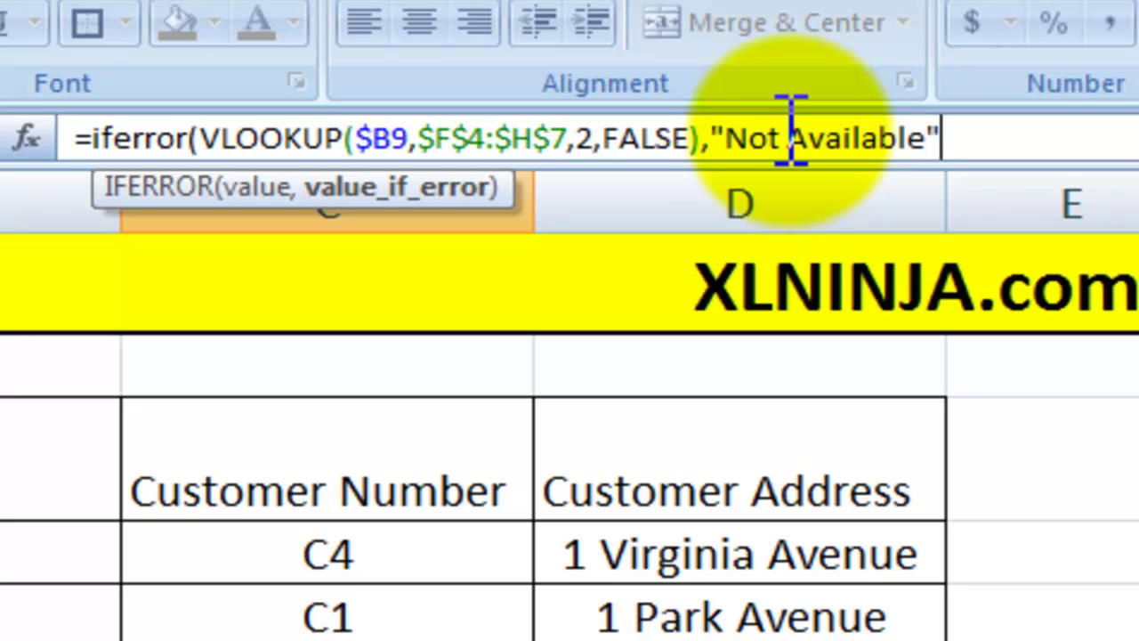
pyautogui.press('Return')
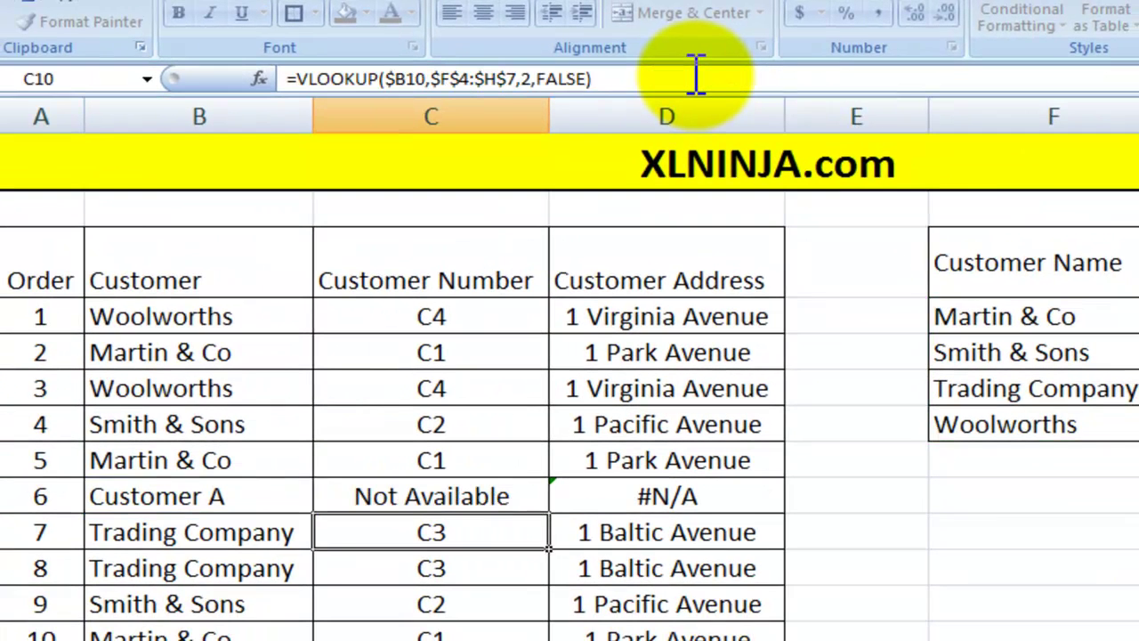
pyautogui.press('Up')
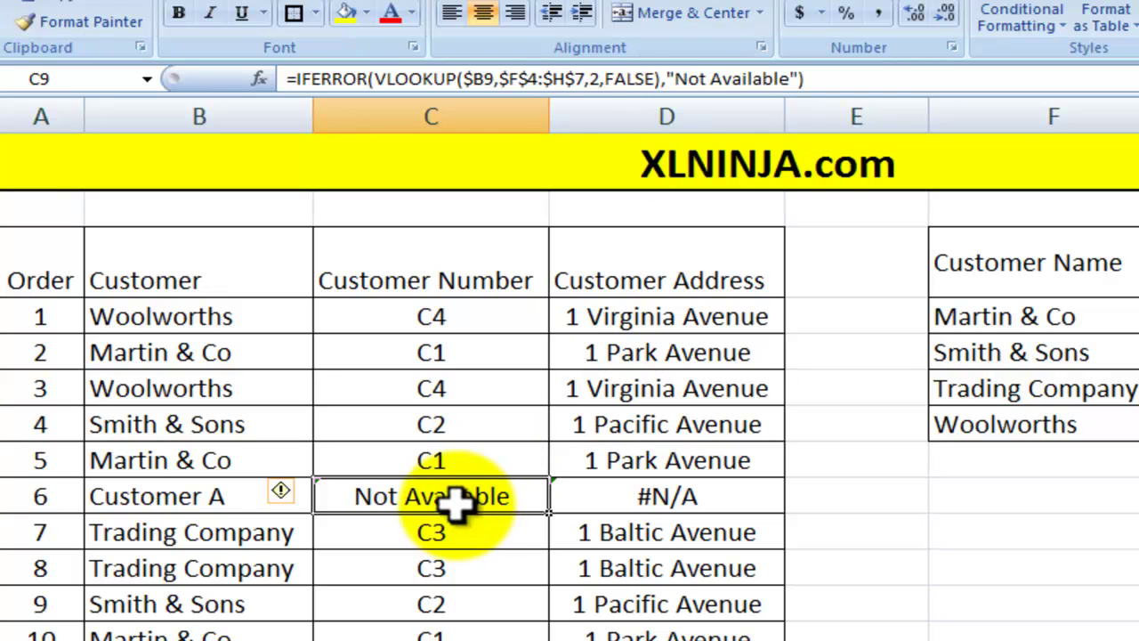
# Copy C9's IFERROR formula and paste it over the Customer Number column from C4 down
pyautogui.hotkey('ctrl', 'c')
pyautogui.press('Up')
pyautogui.press('Up')
pyautogui.press('Up')
pyautogui.press('Up')
pyautogui.press('Up')
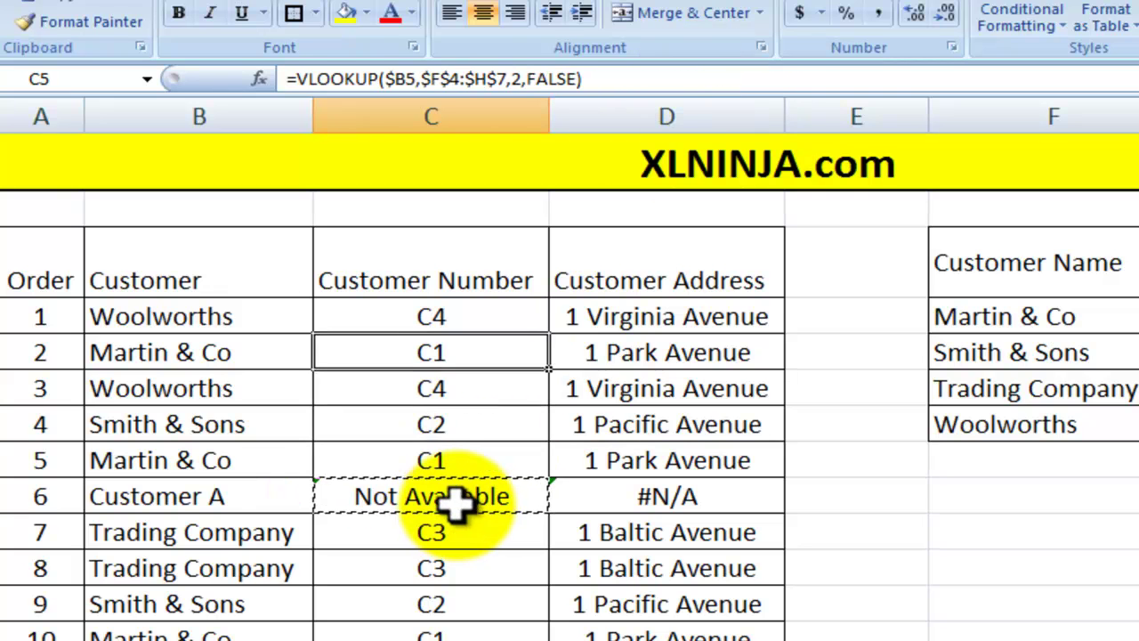
pyautogui.hotkey('ctrl', 'shift', 'Down')
pyautogui.hotkey('ctrl', 'v')
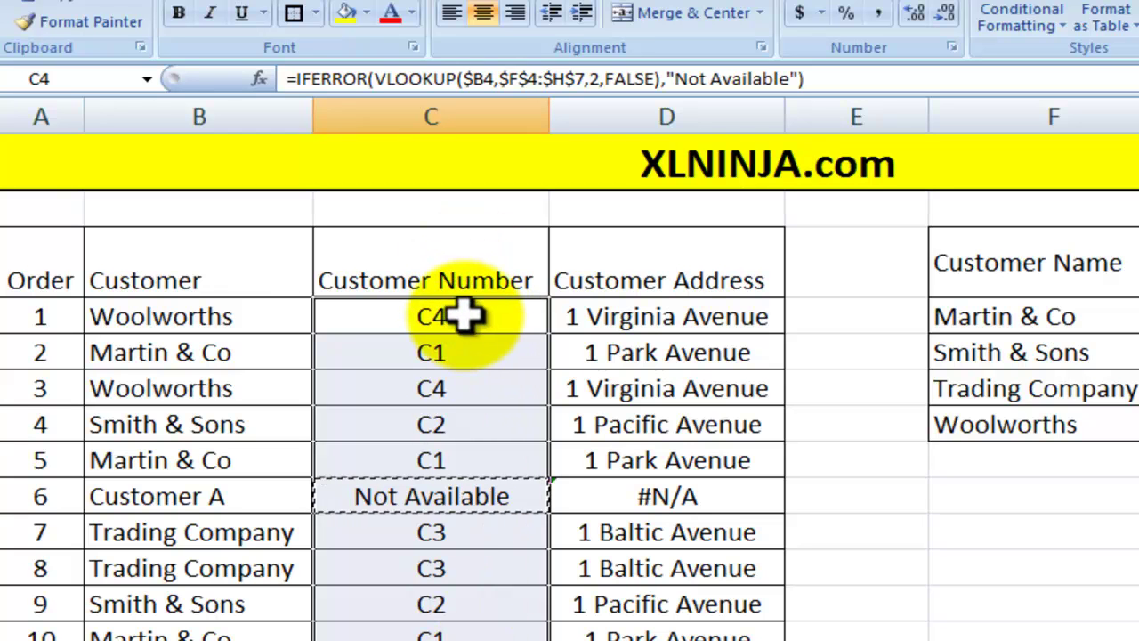
pyautogui.click(594, 317)
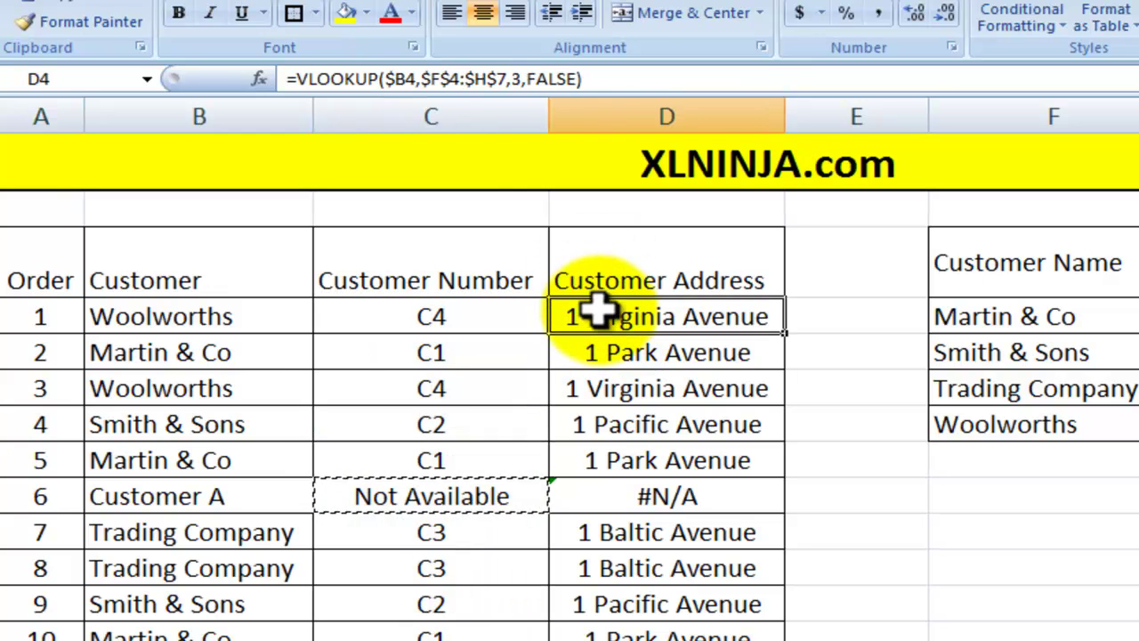
# Wrap D4's address VLOOKUP in IFERROR with the fallback message 'Not Available'
pyautogui.click(299, 79)
pyautogui.write('iferror')
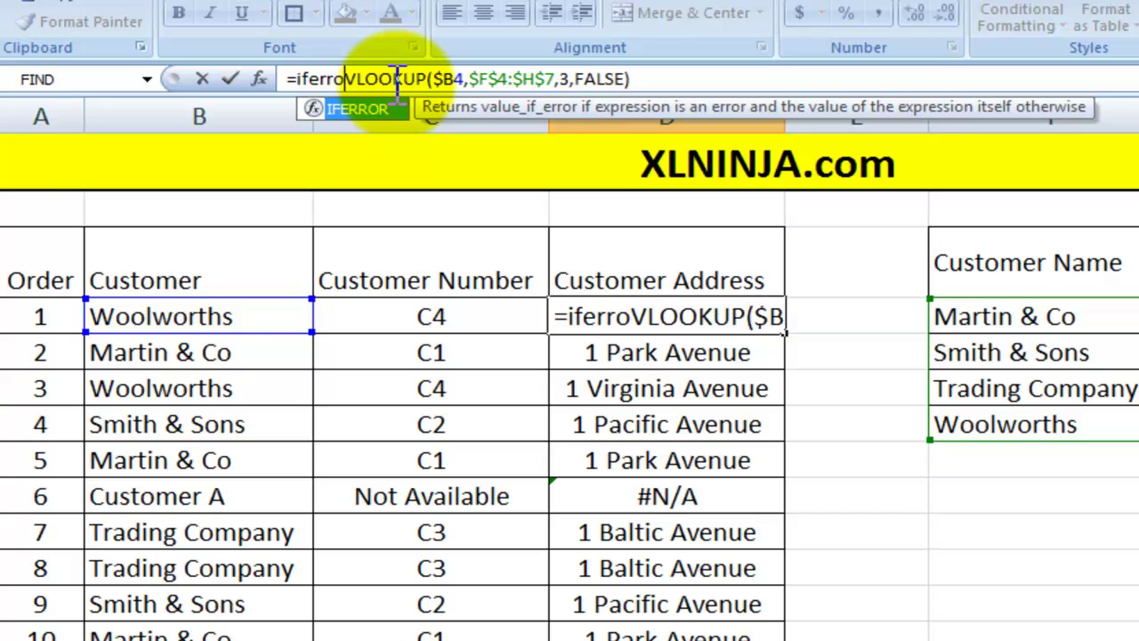
pyautogui.write('(')
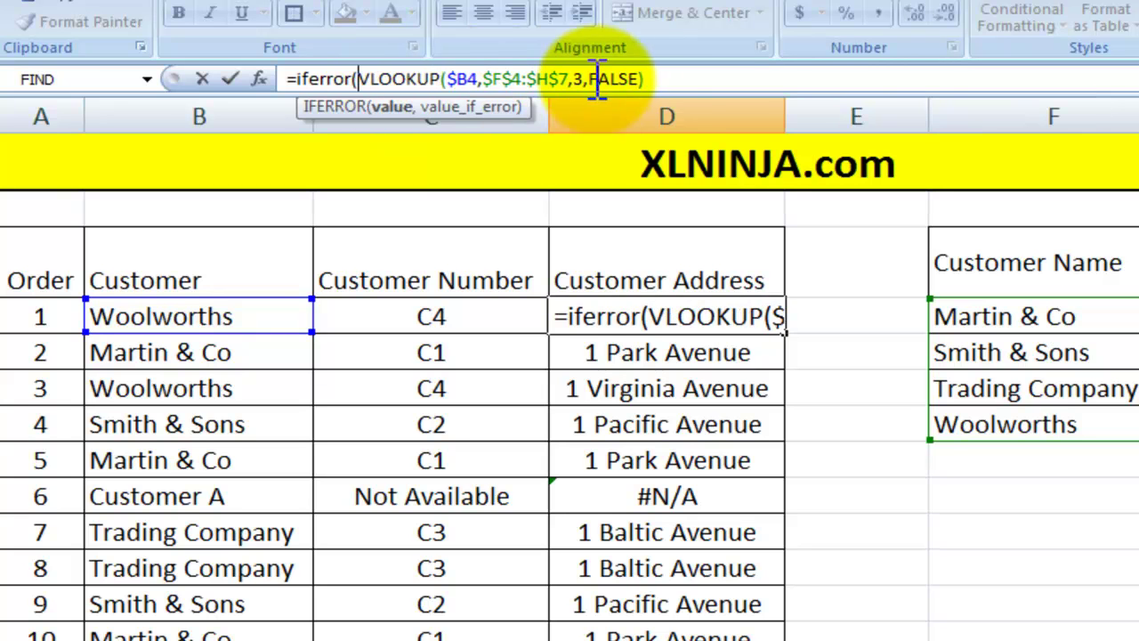
pyautogui.click(648, 78)
pyautogui.write(',')
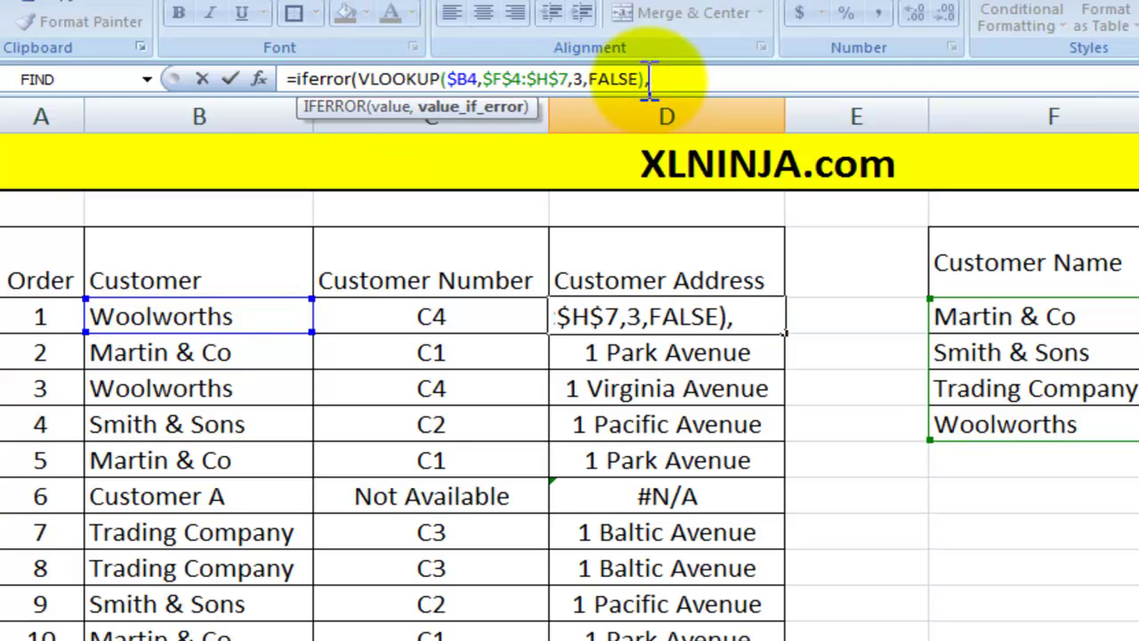
pyautogui.write('"Not Availa')
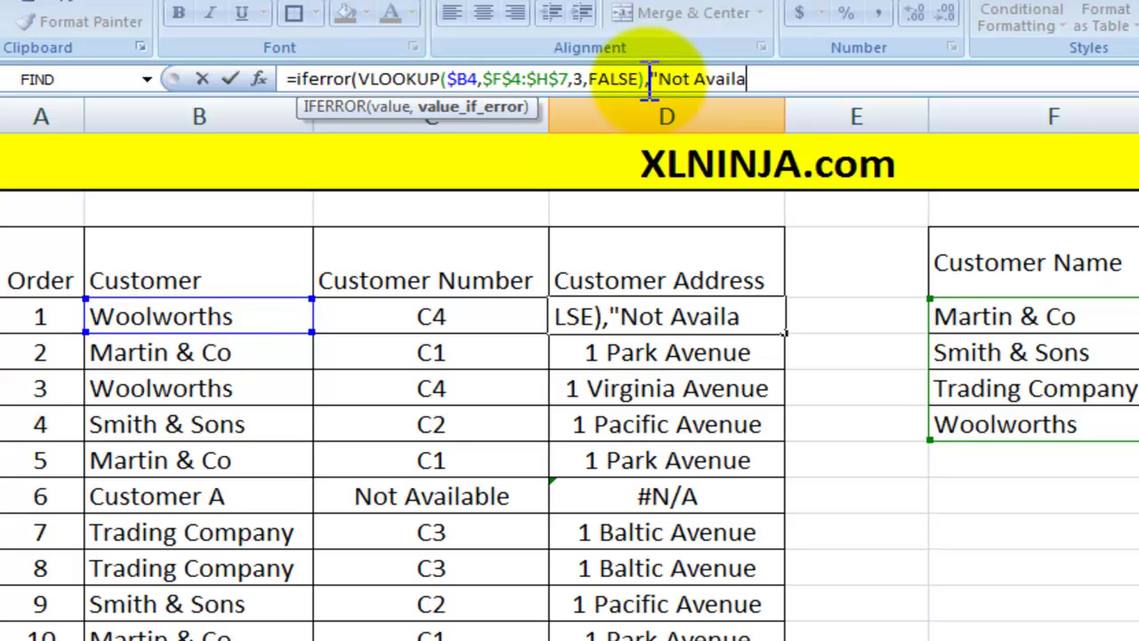
pyautogui.write('ble")')
pyautogui.press('Return')
pyautogui.press('Up')
# Copy D4's IFERROR formula down the Customer Address column through D9
pyautogui.hotkey('ctrl', 'c')
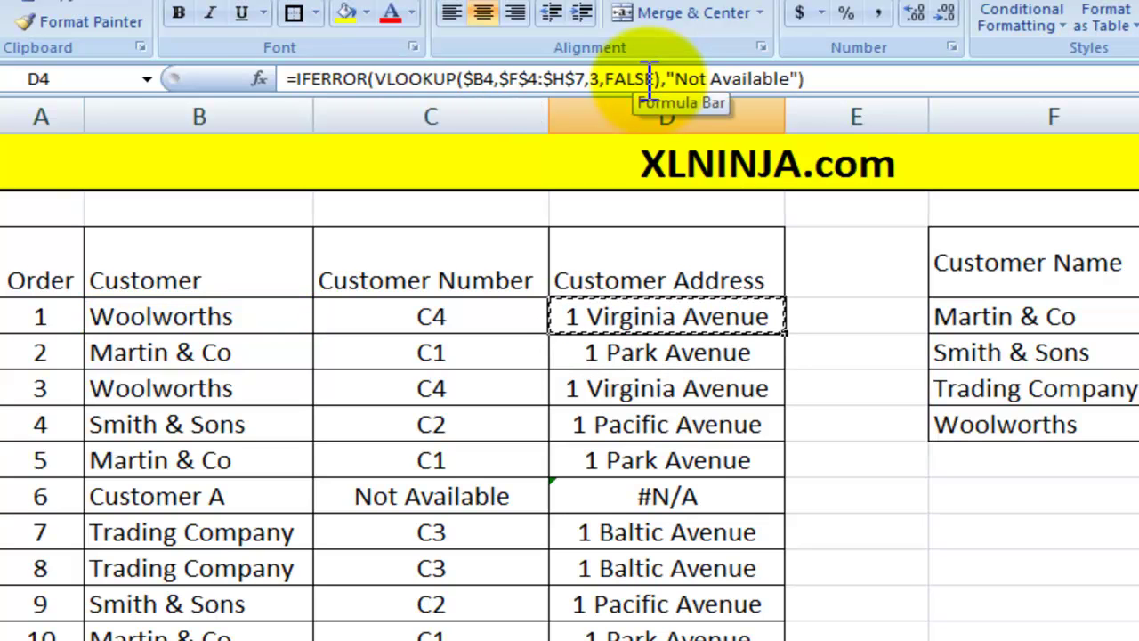
pyautogui.hotkey('ctrl', 'shift', 'Down')
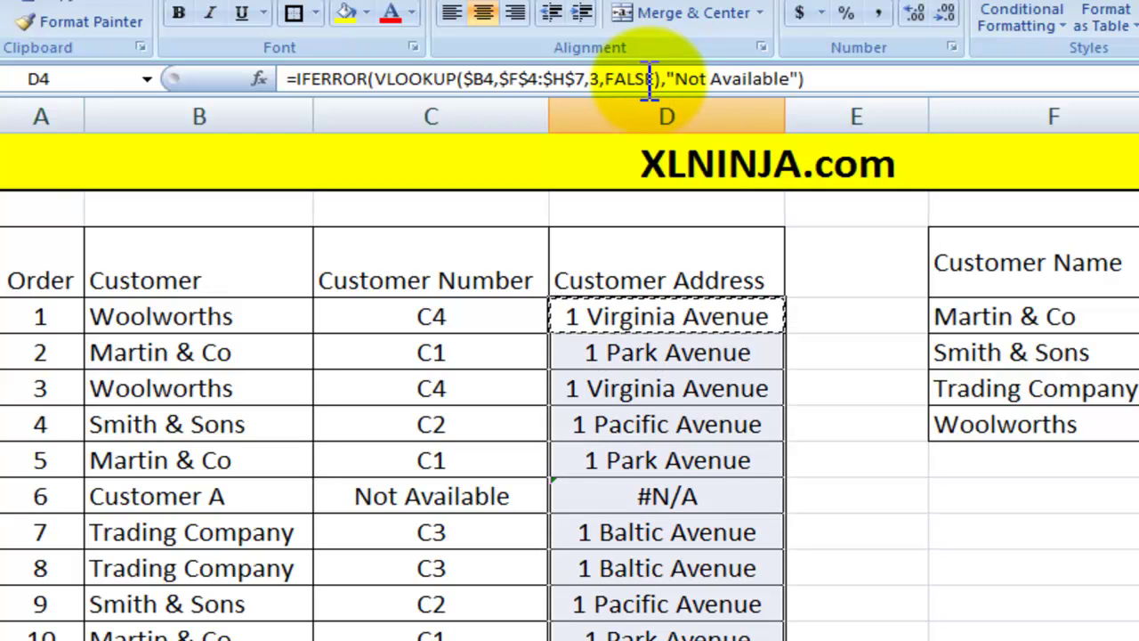
pyautogui.hotkey('ctrl', 'v')
pyautogui.click(648, 498)
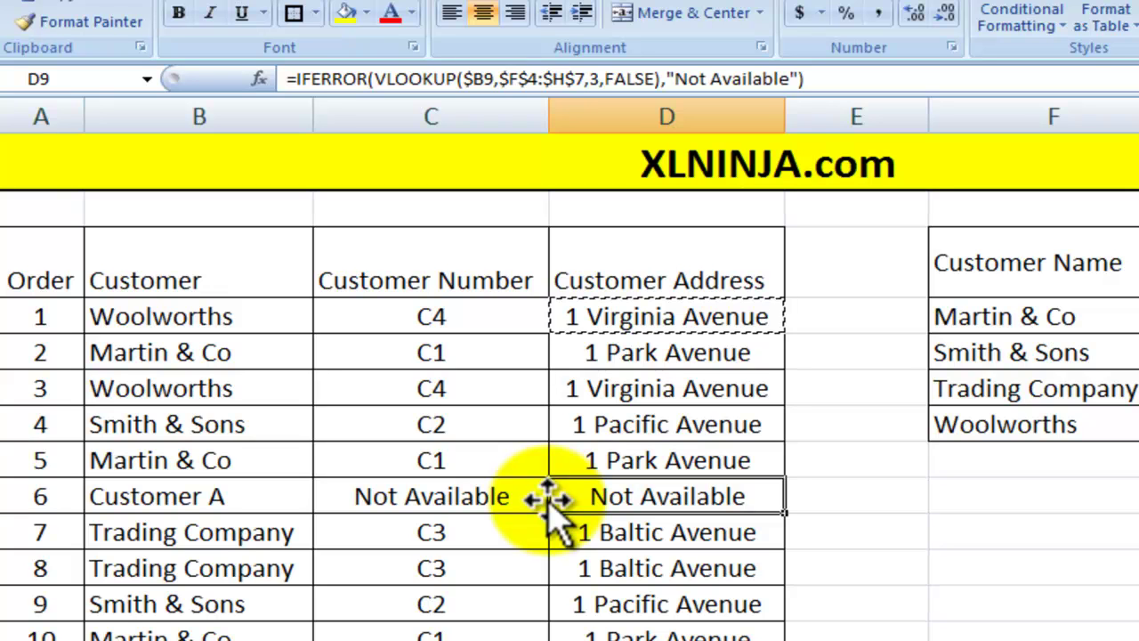
# Change D9's IFERROR fallback from 'Not Available' to a dash '-'
pyautogui.click(676, 79)
pyautogui.moveTo(676, 79); pyautogui.dragTo(790, 71)
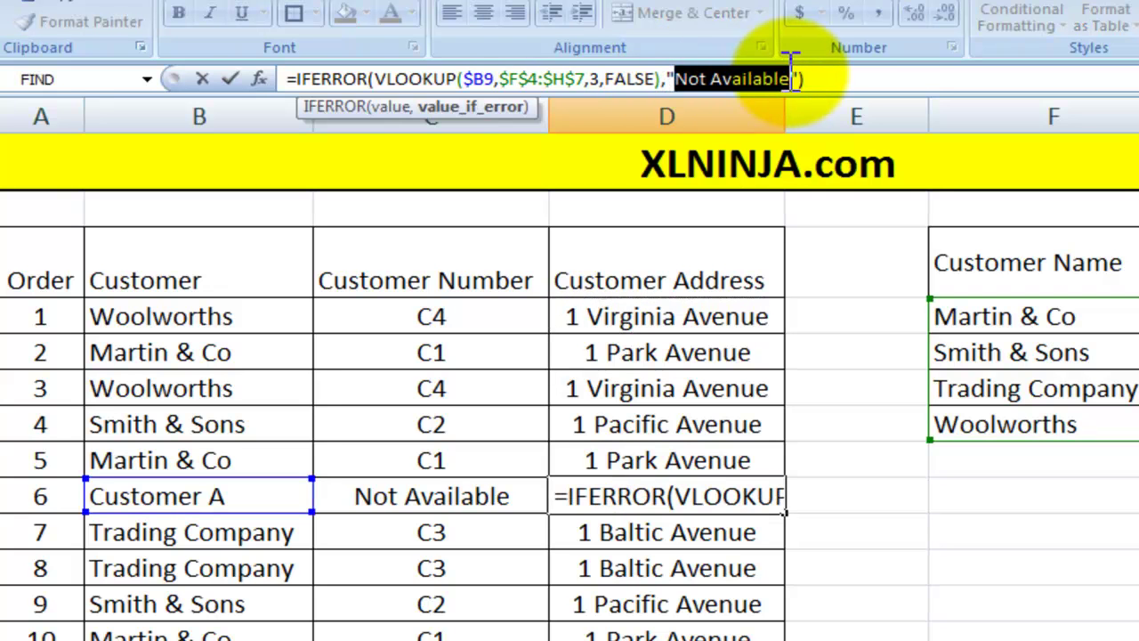
pyautogui.write('-')
pyautogui.press('Return')
pyautogui.press('Up')
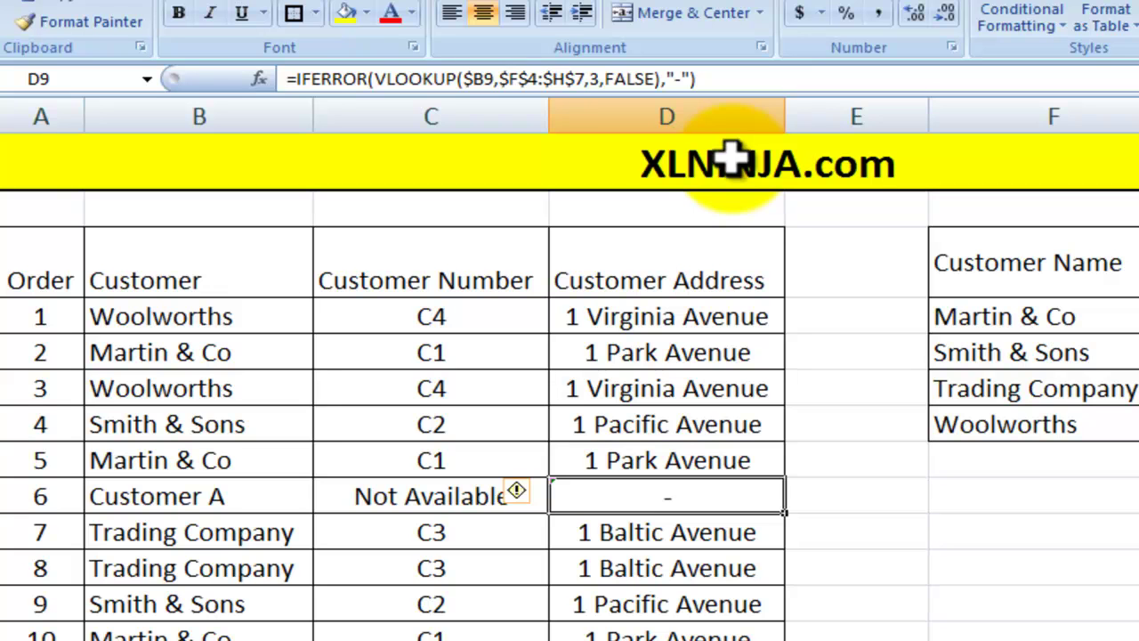
# Replace D9's dash fallback with the number 15
pyautogui.click(689, 78)
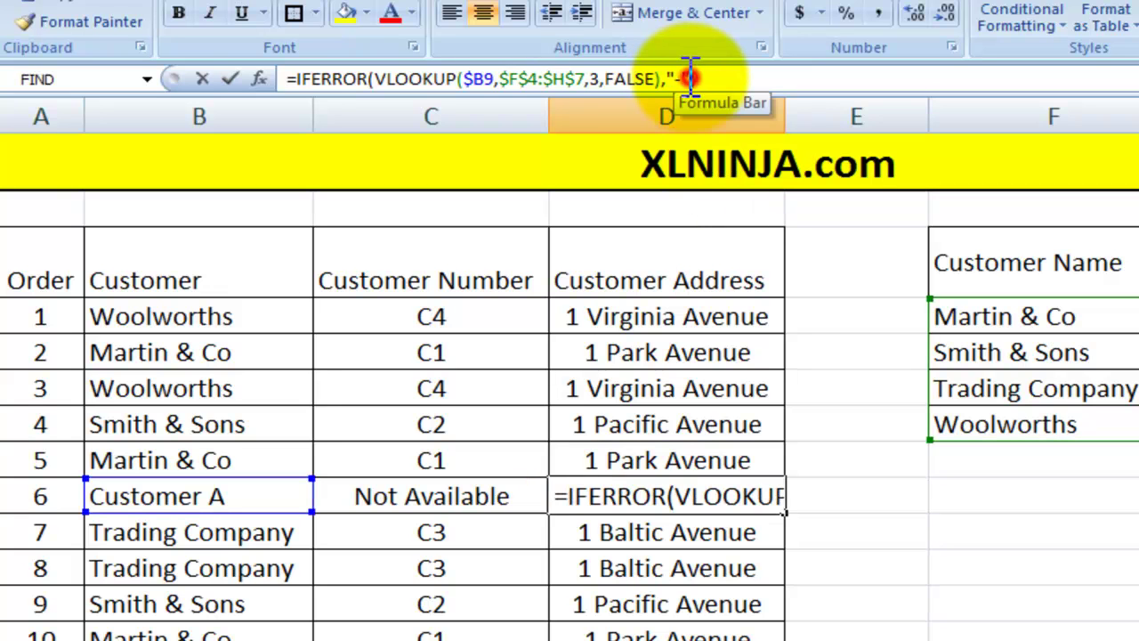
pyautogui.moveTo(689, 78); pyautogui.dragTo(667, 78)
pyautogui.write('15')
pyautogui.press('Return')
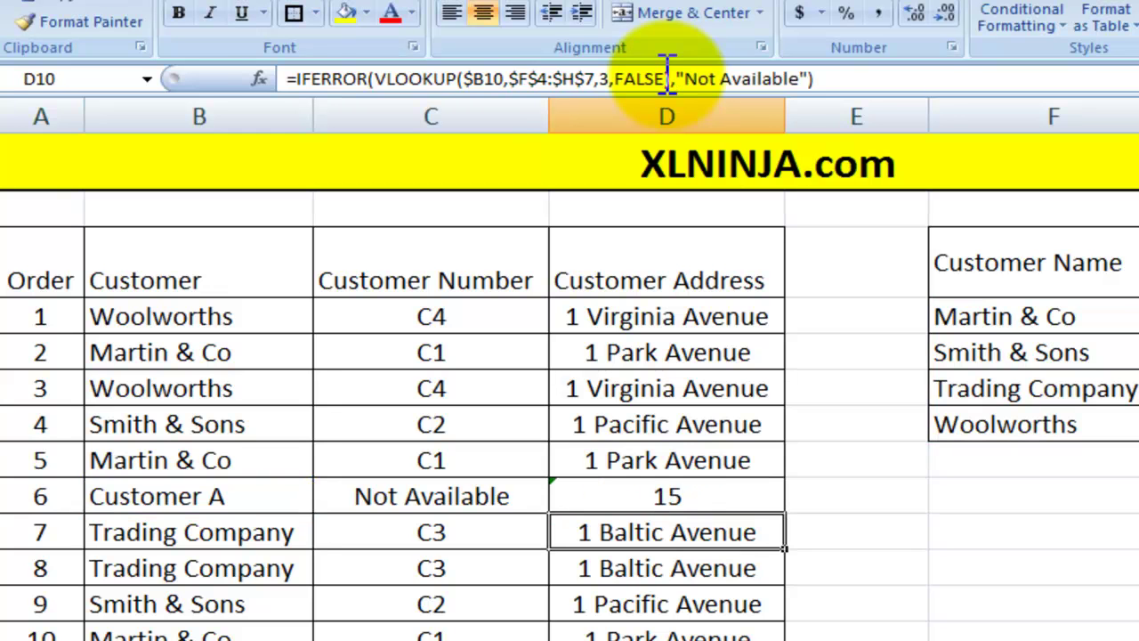
pyautogui.click(672, 489)
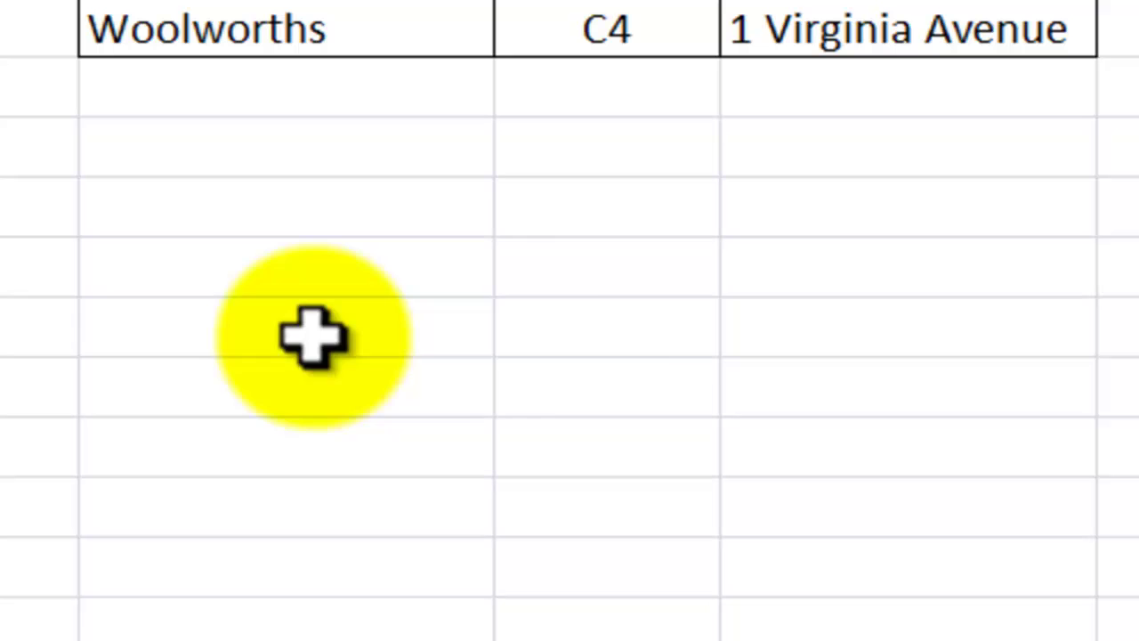
# Enter 4 in G12 and 0 in H12 below the lookup table
pyautogui.click(1069, 604)
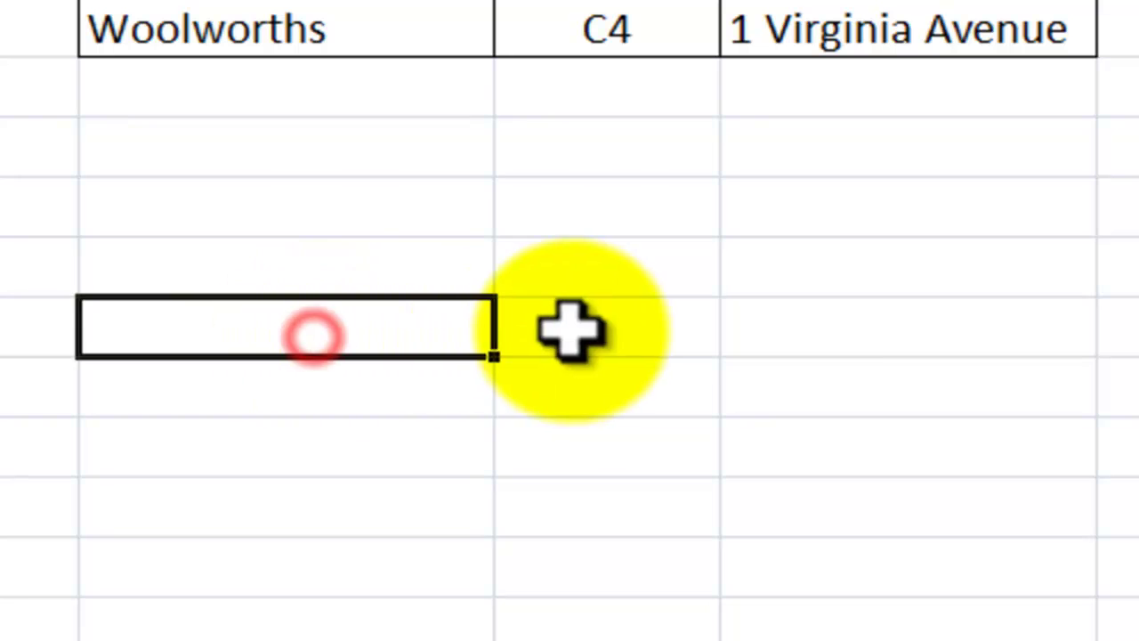
pyautogui.click(569, 329)
pyautogui.write('4')
pyautogui.press('Tab')
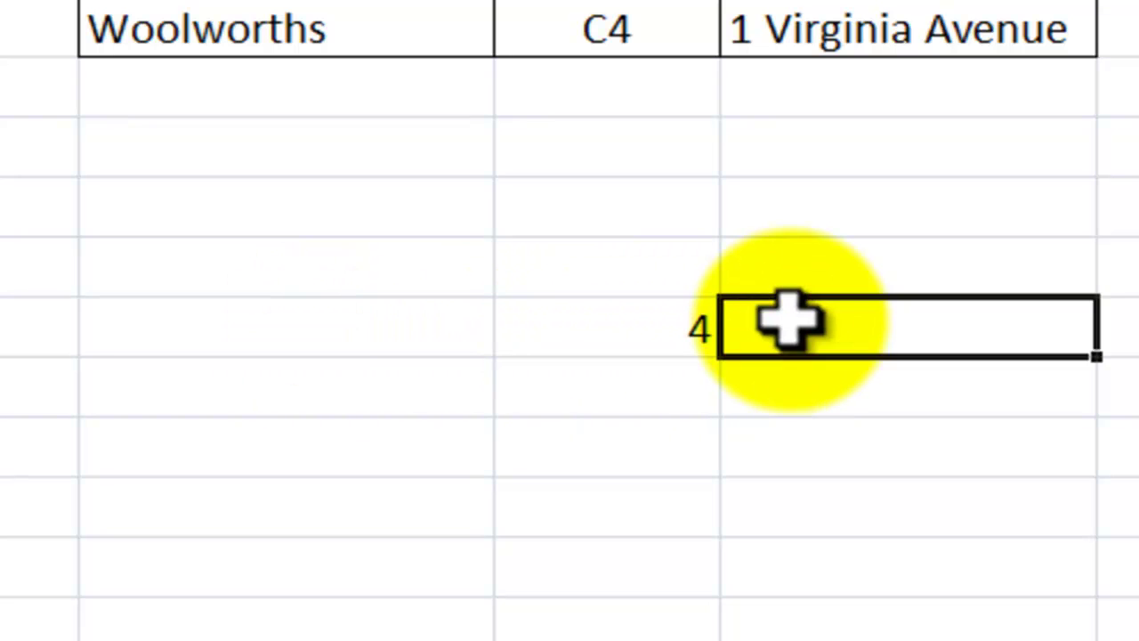
pyautogui.press('Return')
# Enter the division formula =G12/H12 in F12, which returns #DIV/0!
pyautogui.press('Left')
pyautogui.press('Up')
pyautogui.press('Left')
pyautogui.write('=')
pyautogui.press('Right')
pyautogui.write('/')
pyautogui.press('Right')
pyautogui.press('Right')
pyautogui.press('Return')
pyautogui.press('Up')
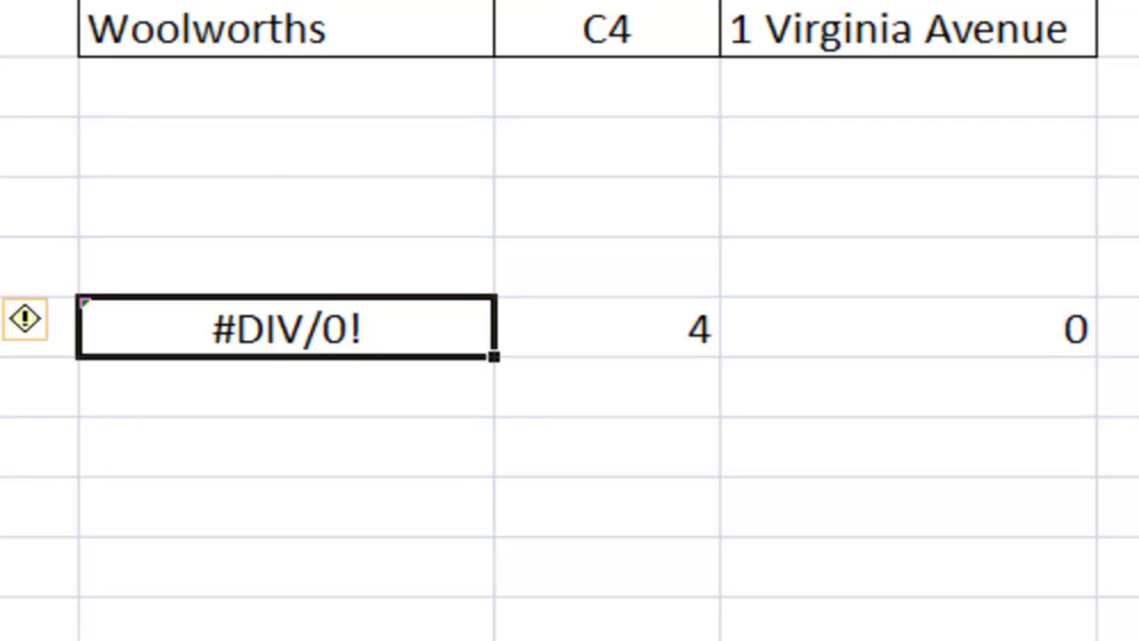
# Wrap F12's division as =IFERROR(G12/H12,'Oops') so it displays Oops
pyautogui.press('F2')
pyautogui.write('iferror(')
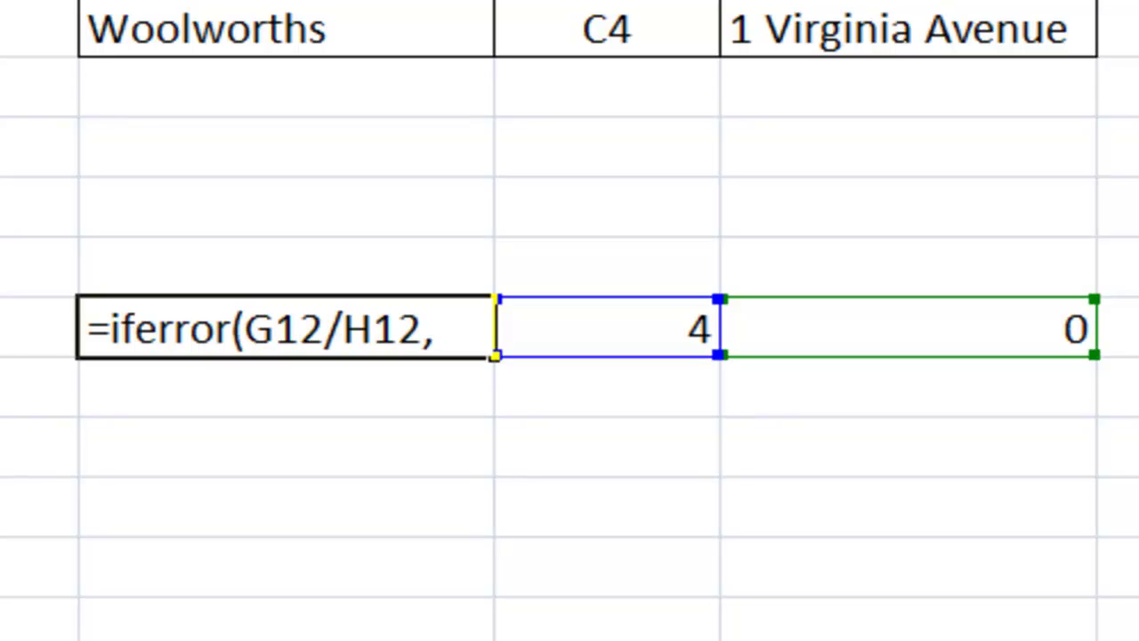
pyautogui.write(',"Oo')
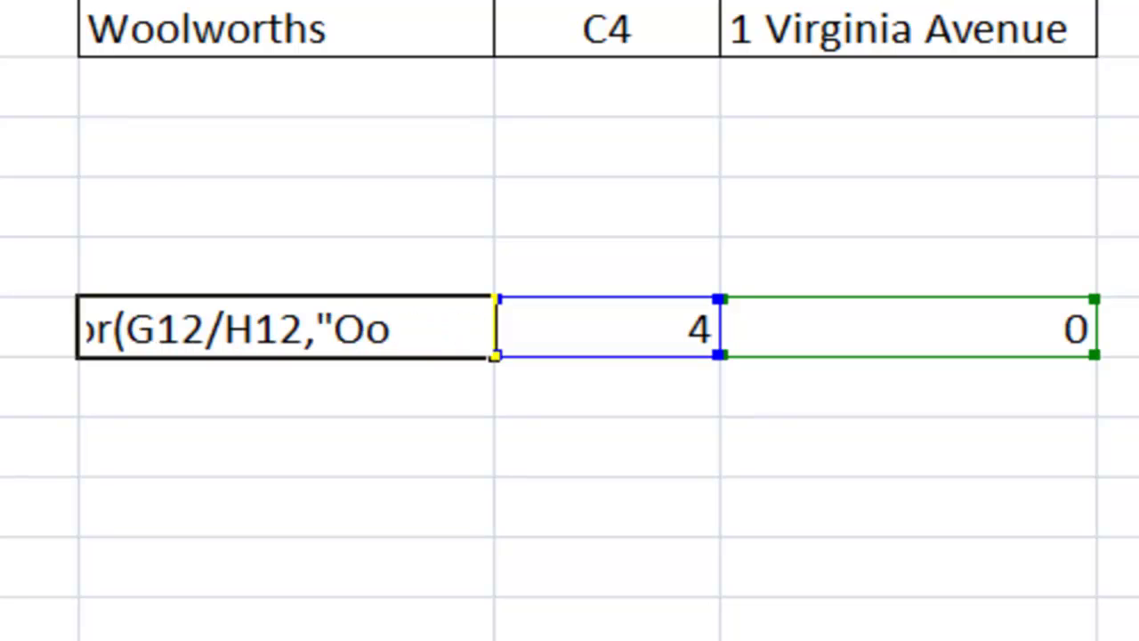
pyautogui.write('ps")')
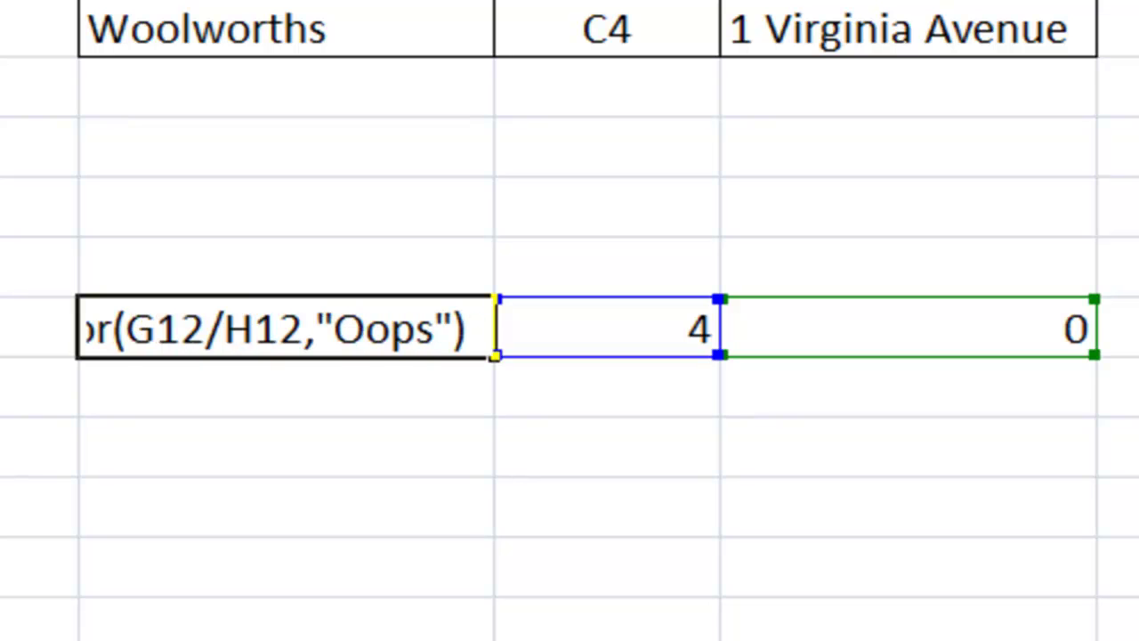
pyautogui.press('Return')
pyautogui.click(216, 305)
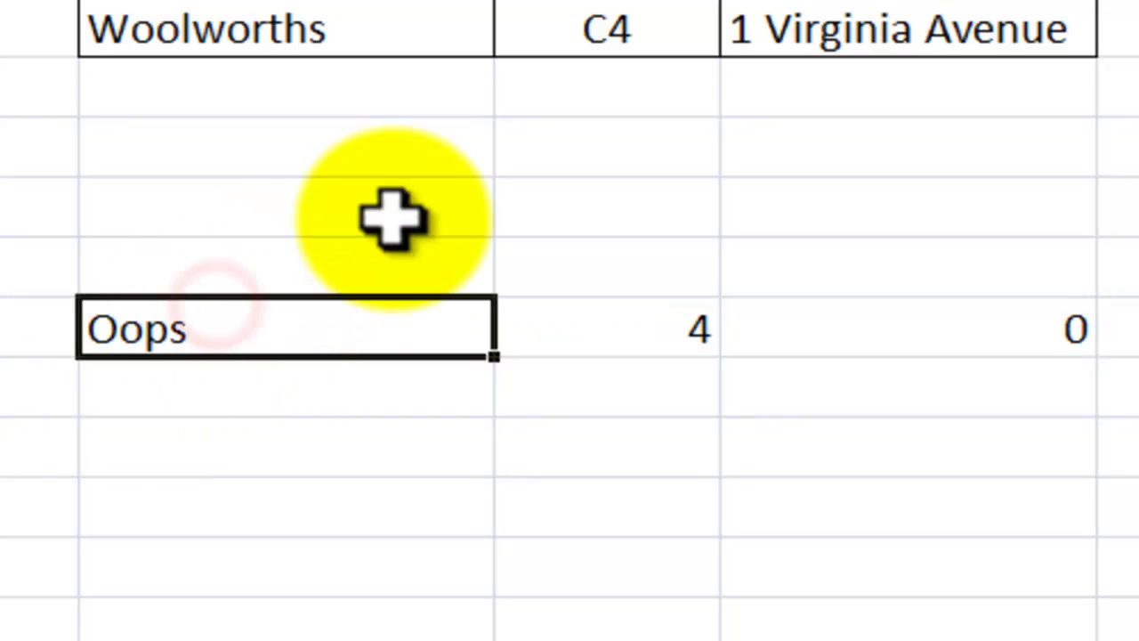